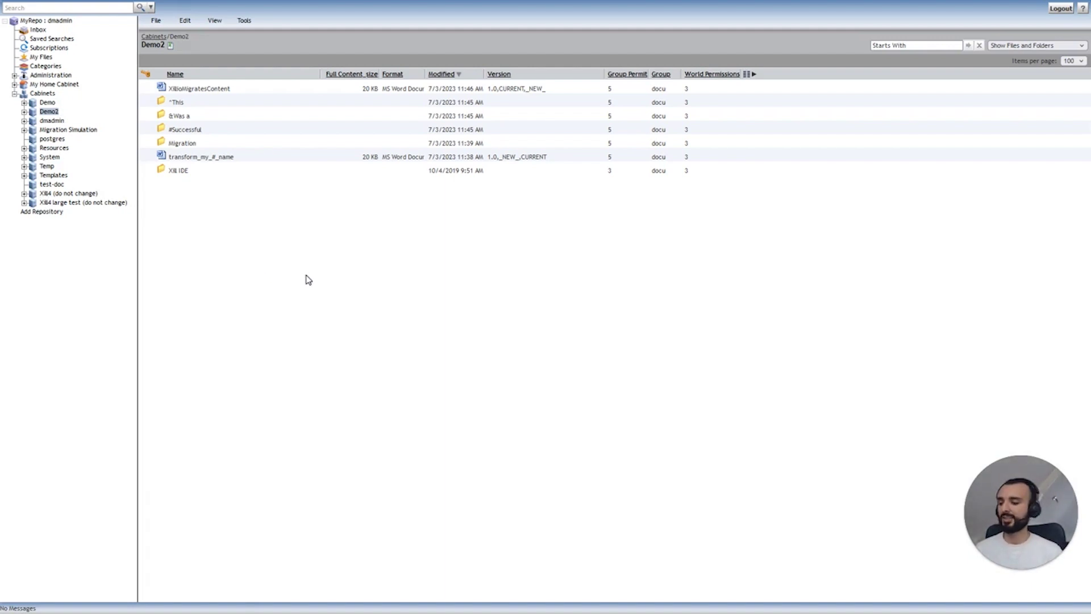
Switch to the Xill4 project, open the "1. Documentum" source flow and run its Retrieve structure trigger.
key("ctrl+Tab")
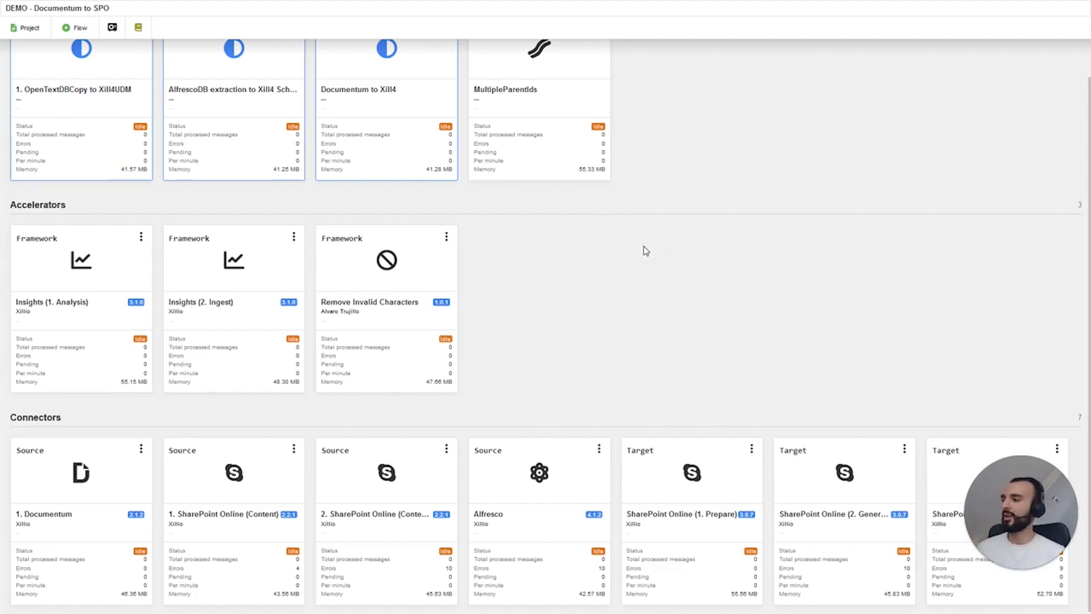
double_click(83, 476)
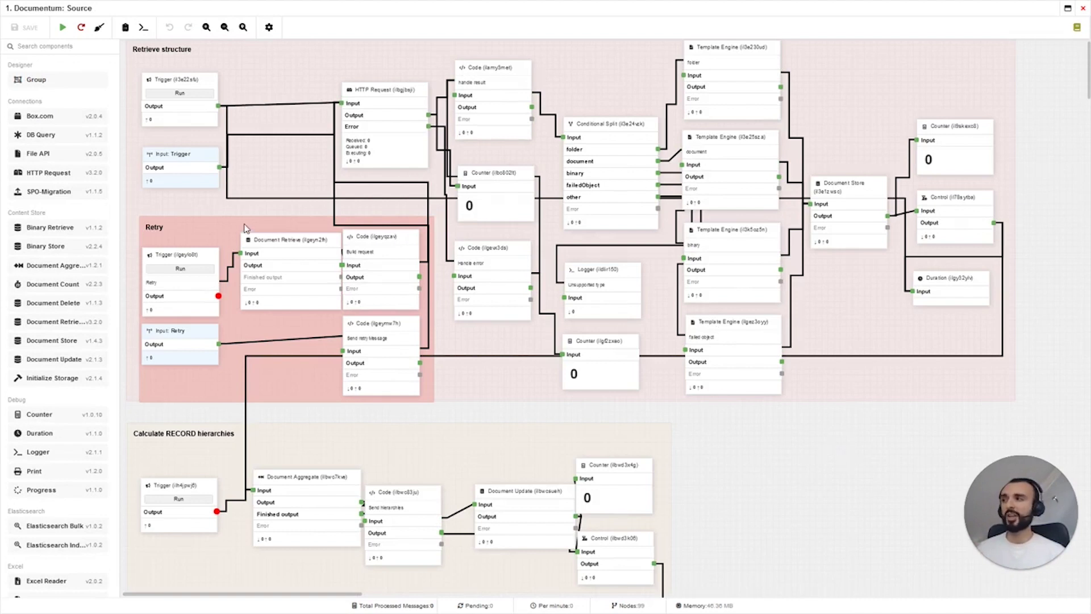
left_click(188, 96)
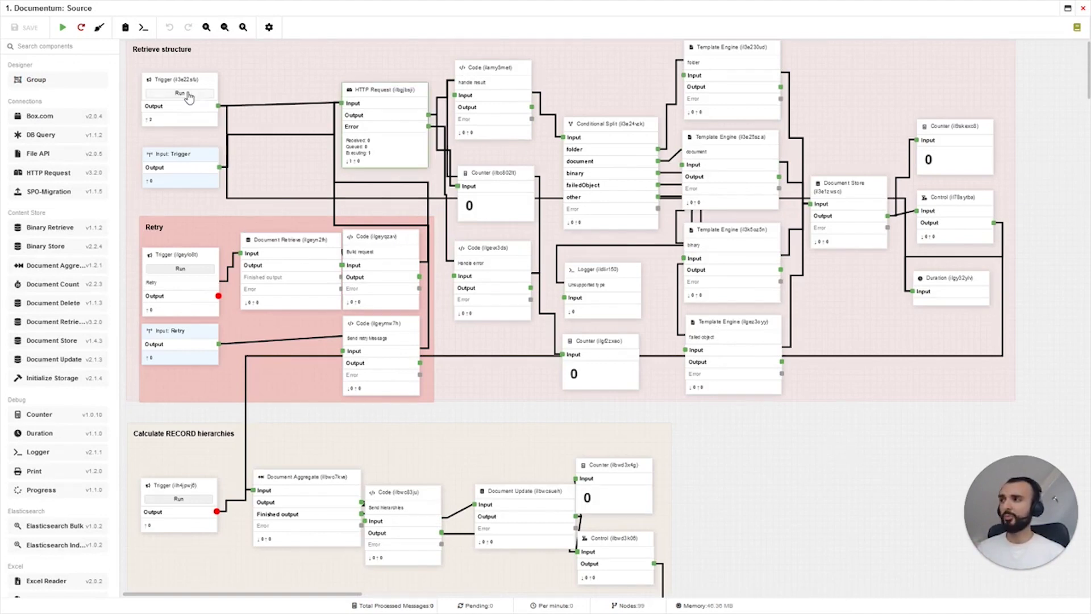
Switch to Studio 3T, collapse the fourth document, and expand the sixth document down to its source and name fields.
key("alt+Tab")
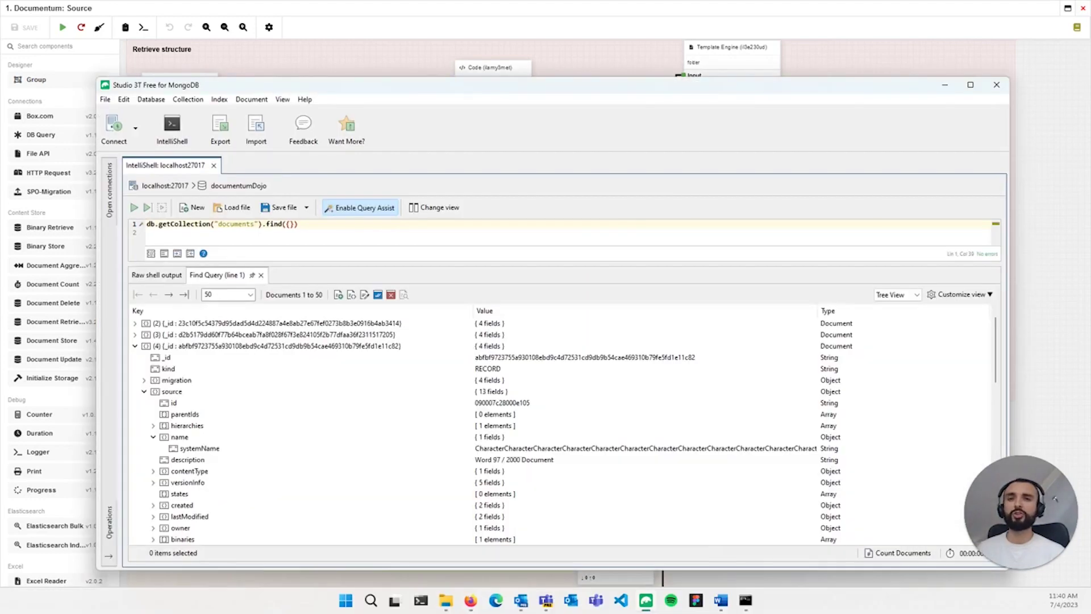
scroll(333, 382, "up", 1)
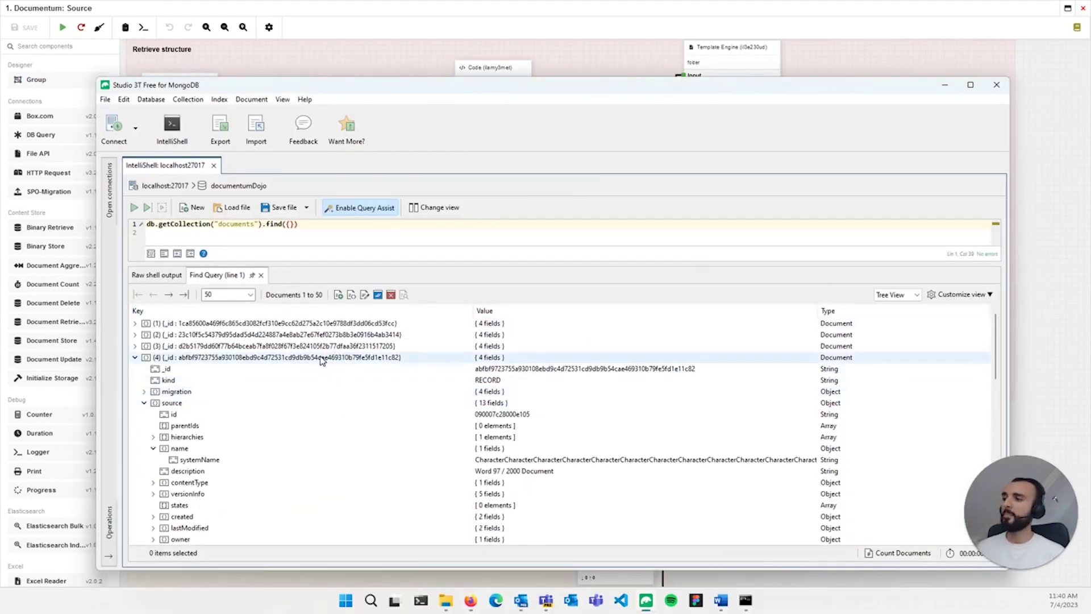
double_click(316, 360)
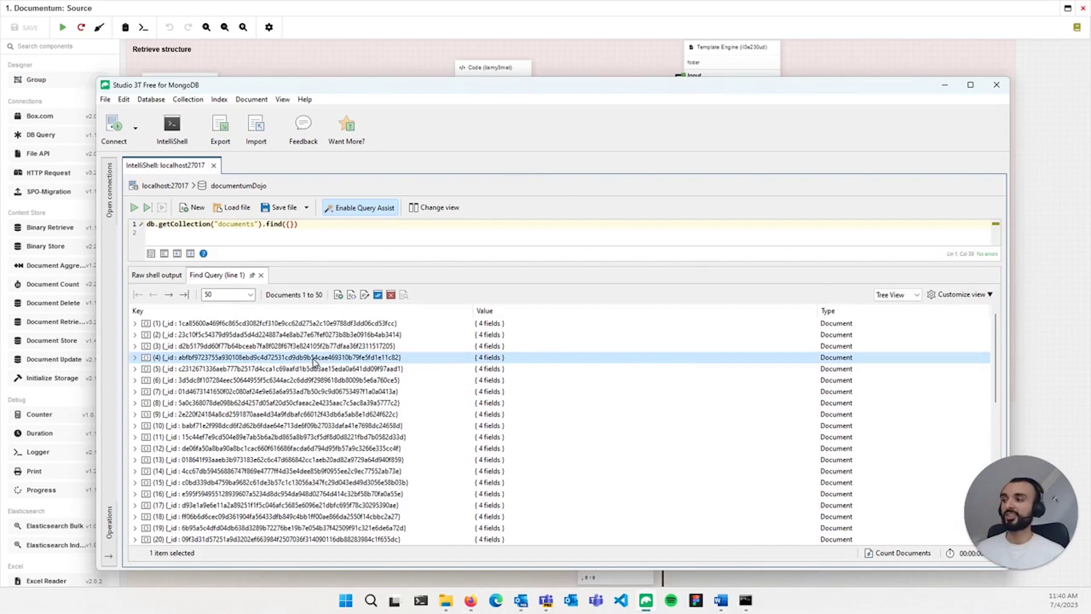
left_click(318, 425)
double_click(319, 384)
double_click(215, 426)
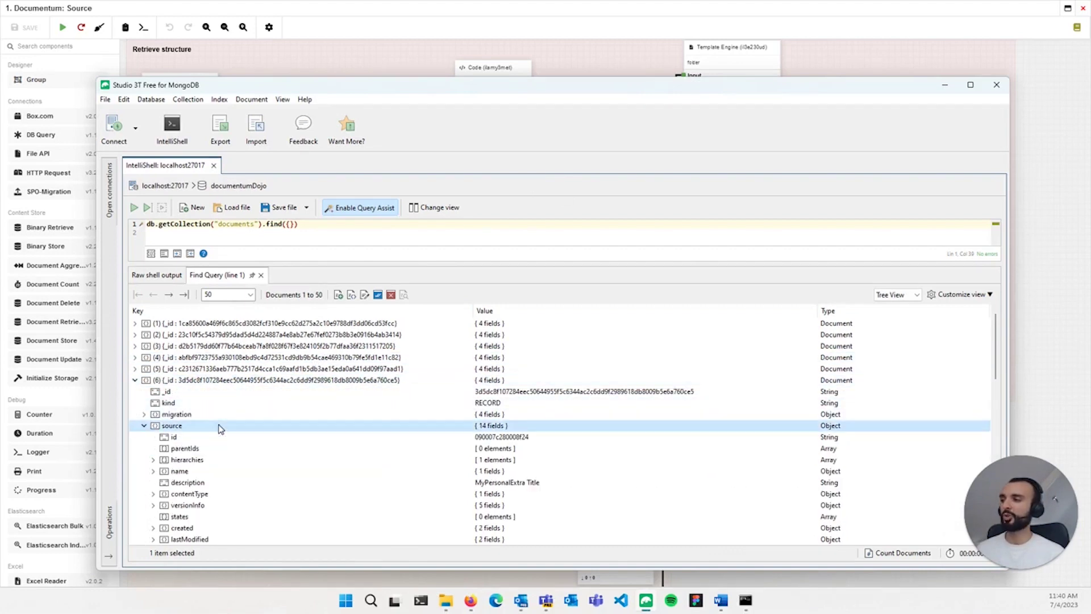
double_click(206, 473)
Review the sixth document's source metadata and expand its lastModified object.
scroll(255, 449, "down", 5)
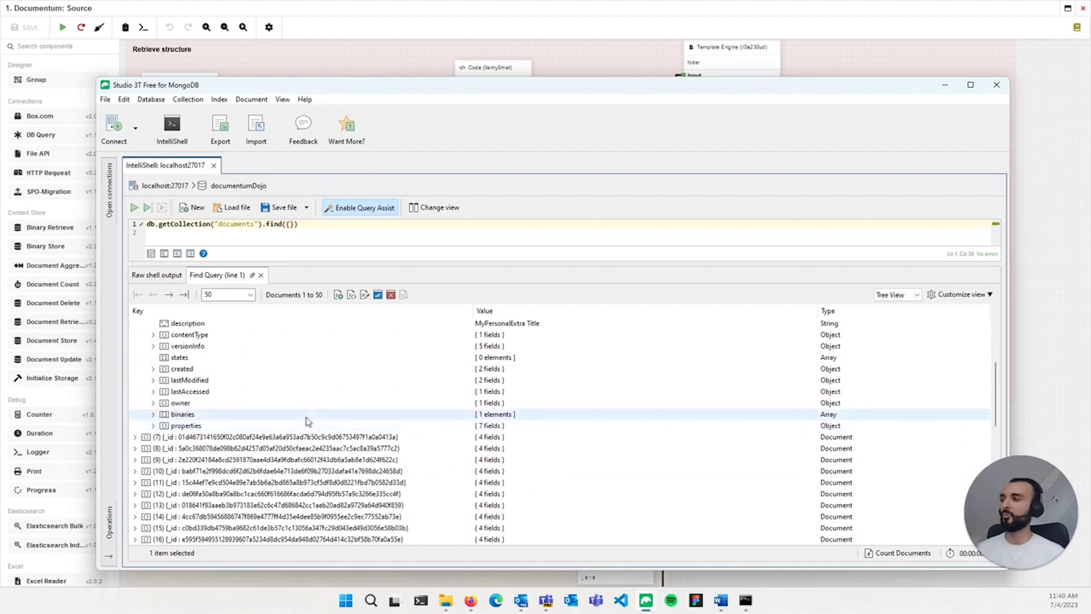
scroll(306, 421, "up", 3)
scroll(305, 421, "down", 2)
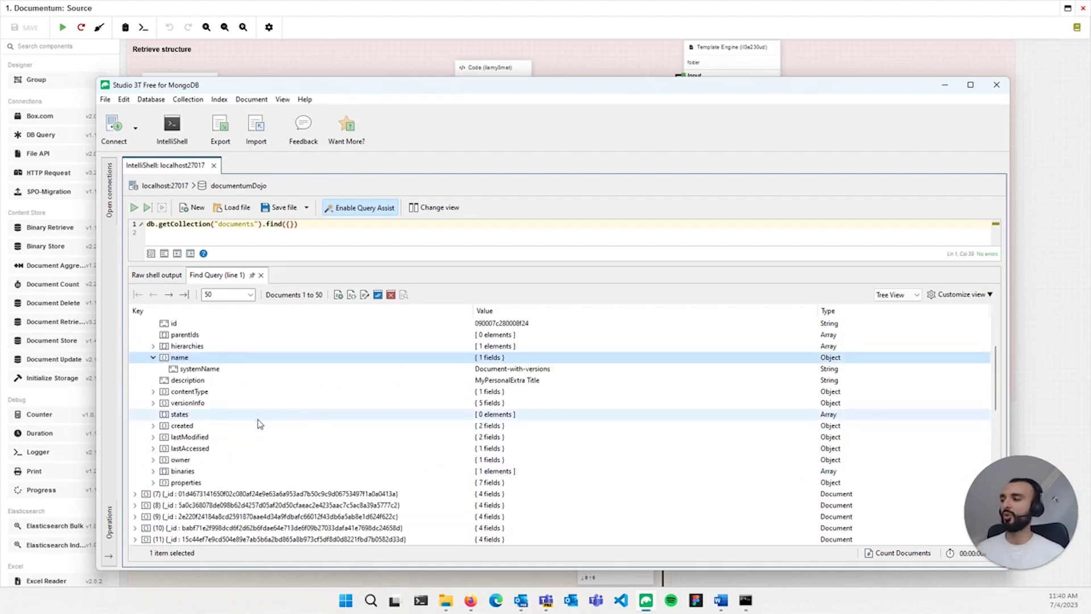
double_click(241, 438)
double_click(233, 461)
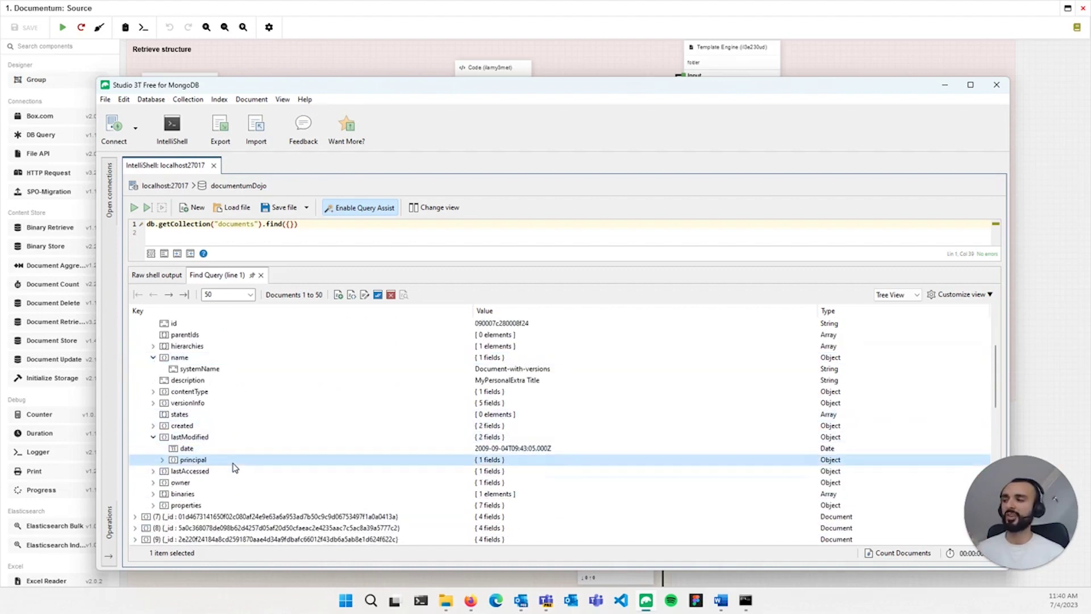
scroll(227, 386, "up", 3)
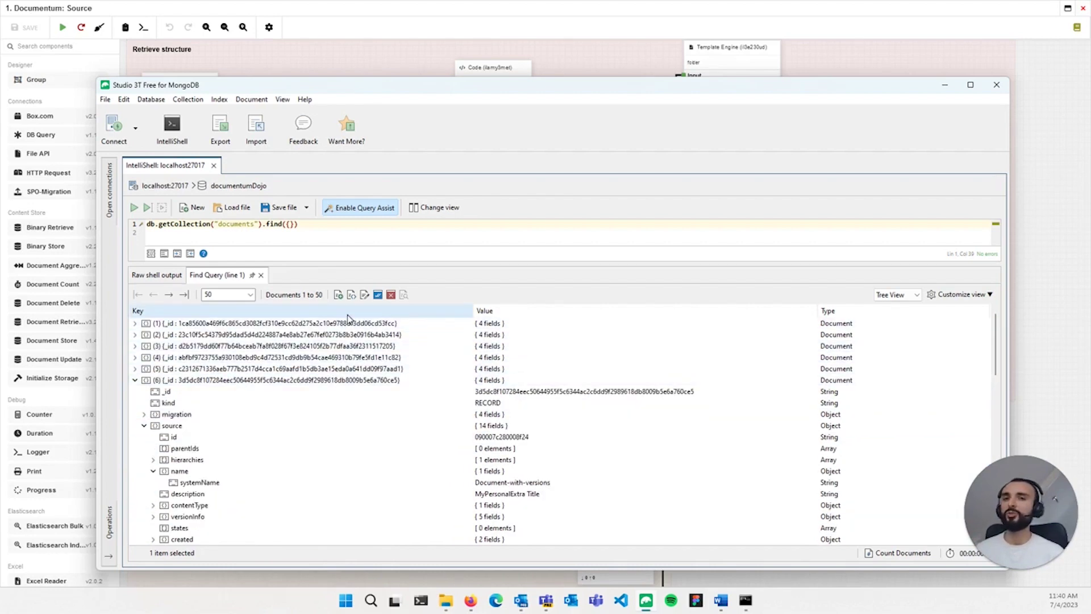
Switch to the Elastic dashboard and examine the content categories, path length, name length and invalid characters charts.
mouse_move(370, 5)
left_click(410, 9)
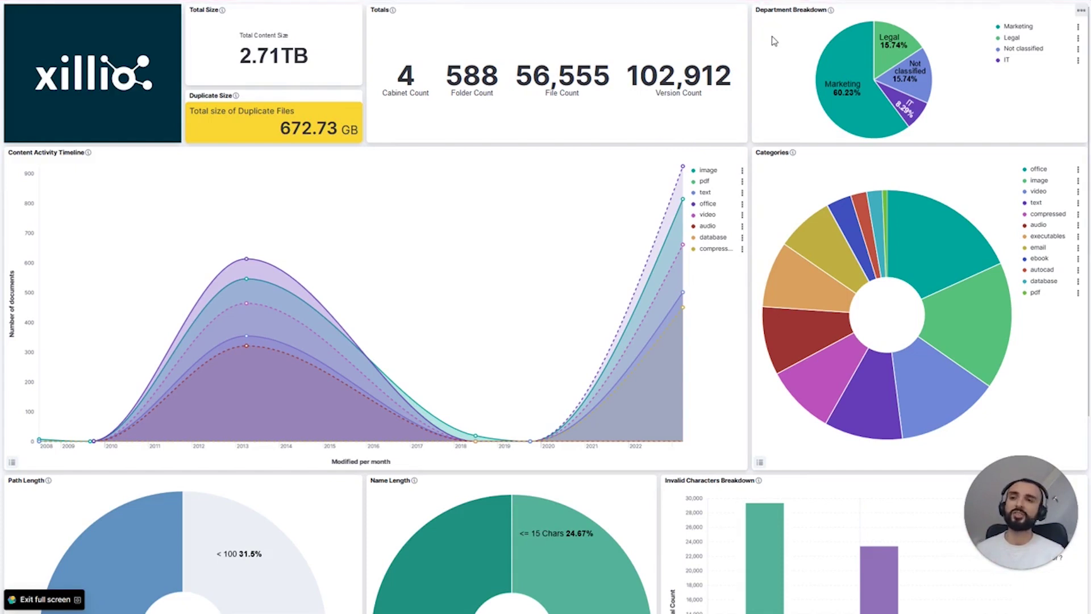
scroll(768, 114, "down", 1)
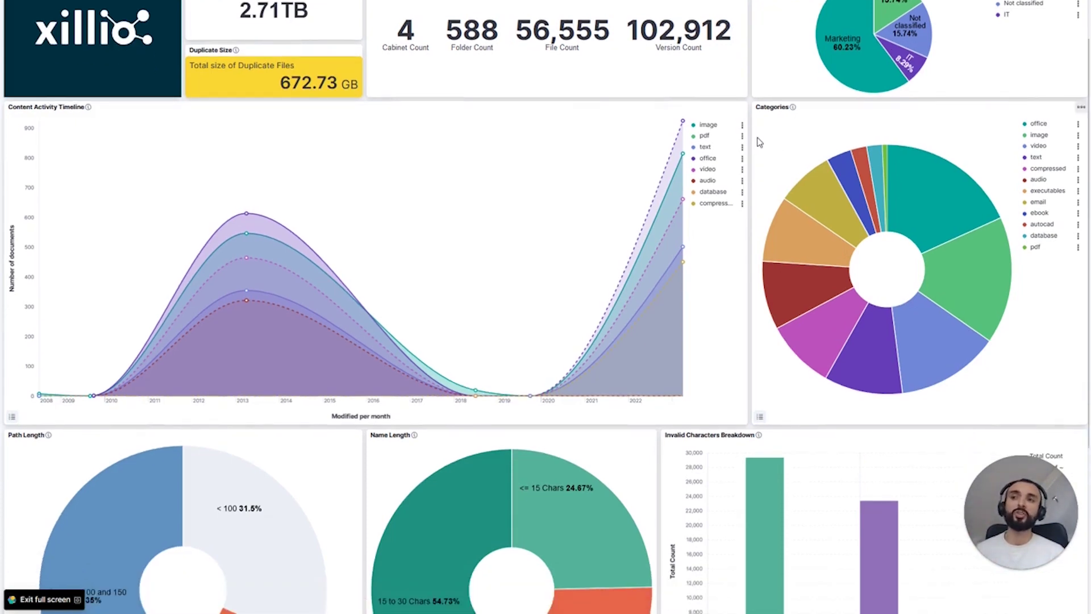
mouse_move(944, 192)
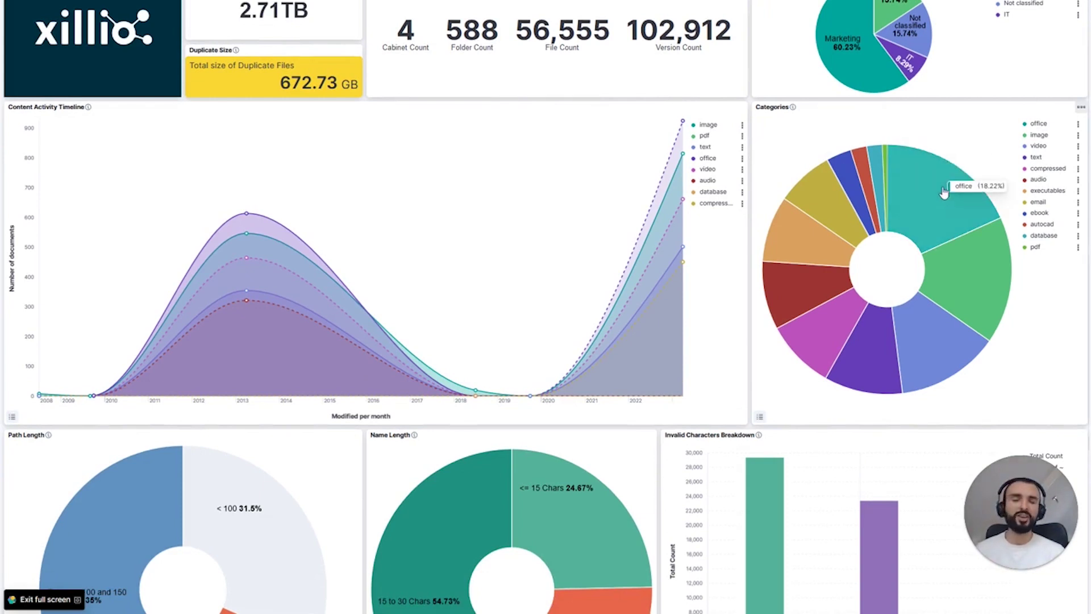
scroll(1017, 324, "down", 4)
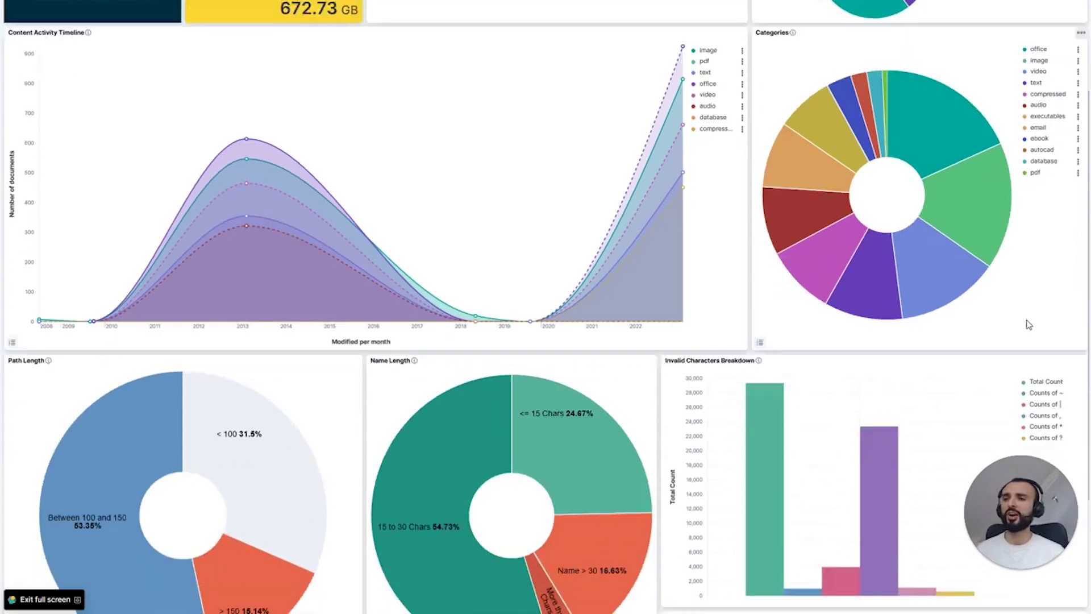
mouse_move(946, 315)
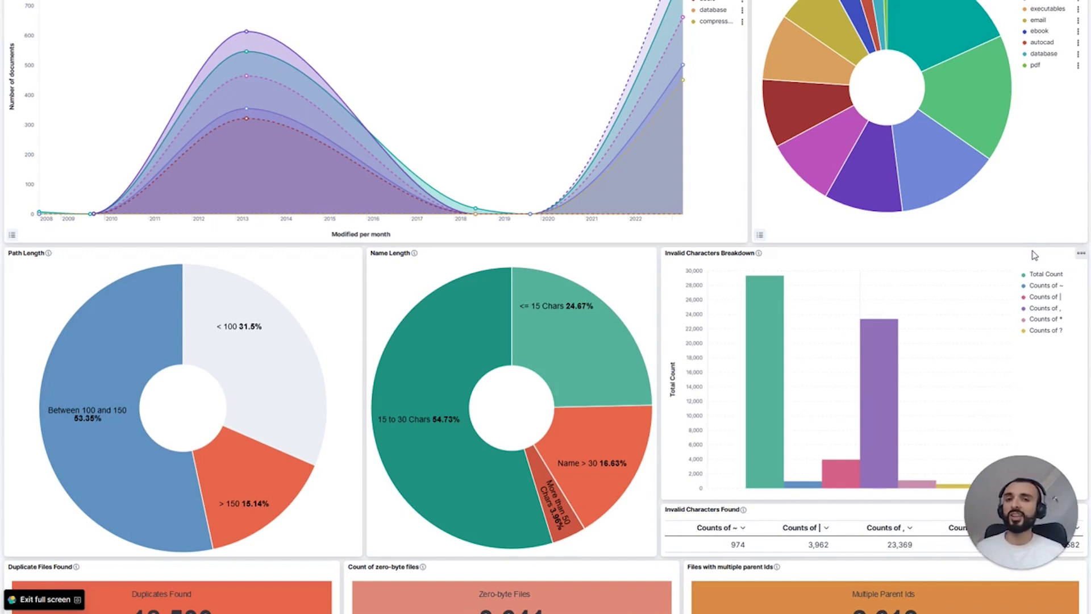
scroll(1034, 256, "down", 1)
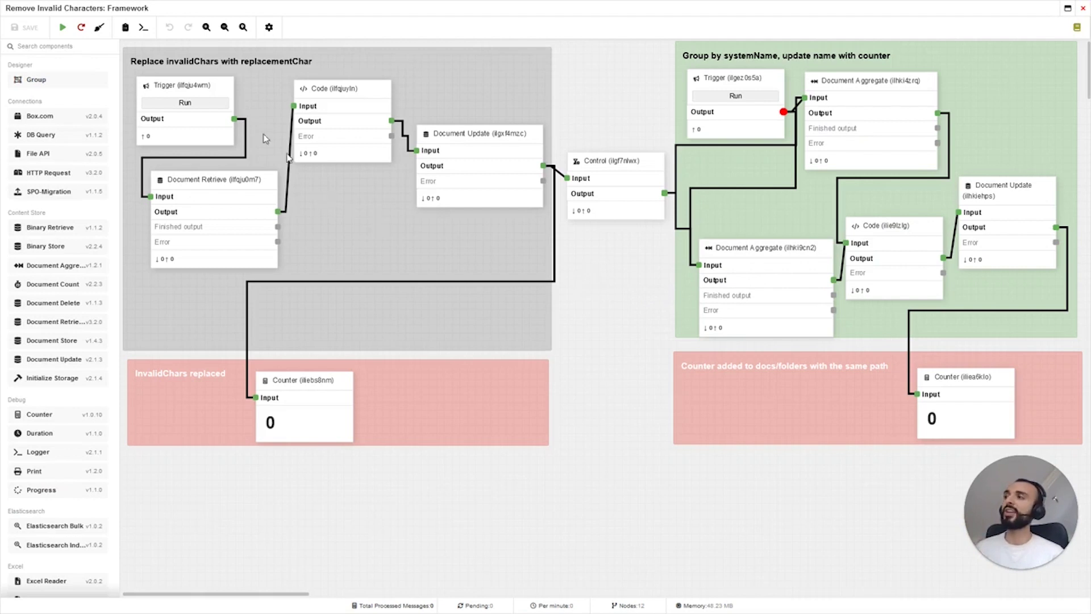
Run the "Replace invalidChars with replacementChar" trigger, then switch to Studio 3T and collapse the sixth document.
left_click(199, 104)
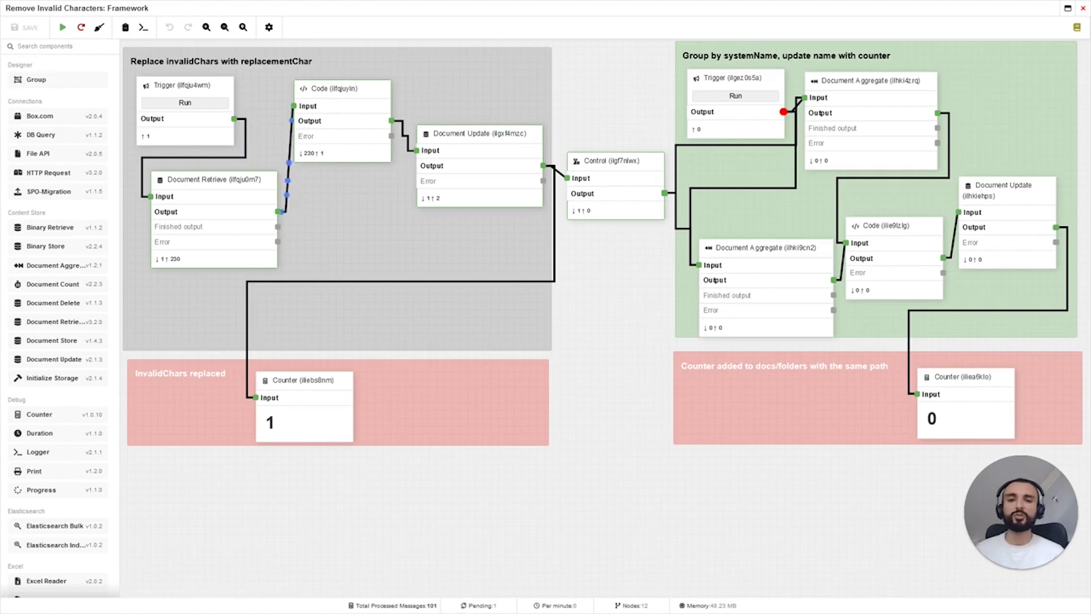
key("alt+Tab")
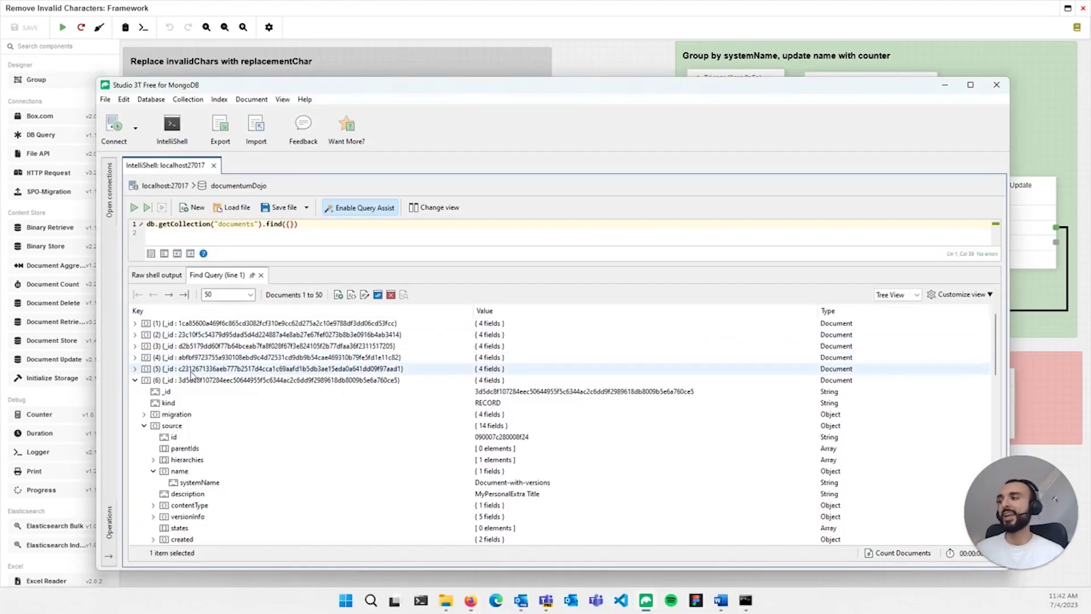
left_click(135, 380)
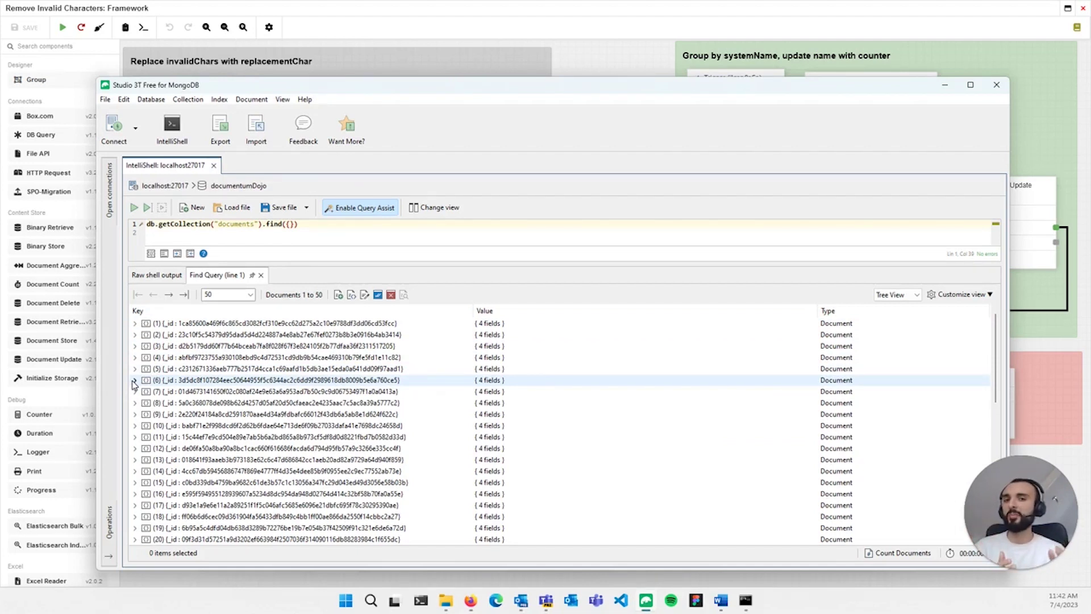
Switch to the SharePoint Online (1. Prepare) target flow in the browser and inspect its Find document library group.
left_click(650, 12)
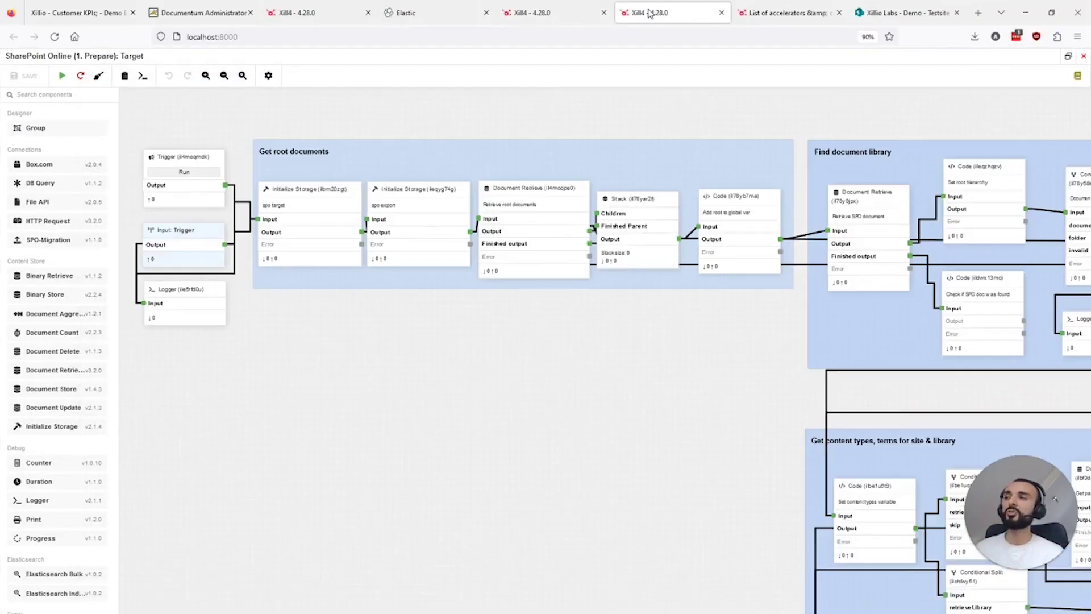
key("F11")
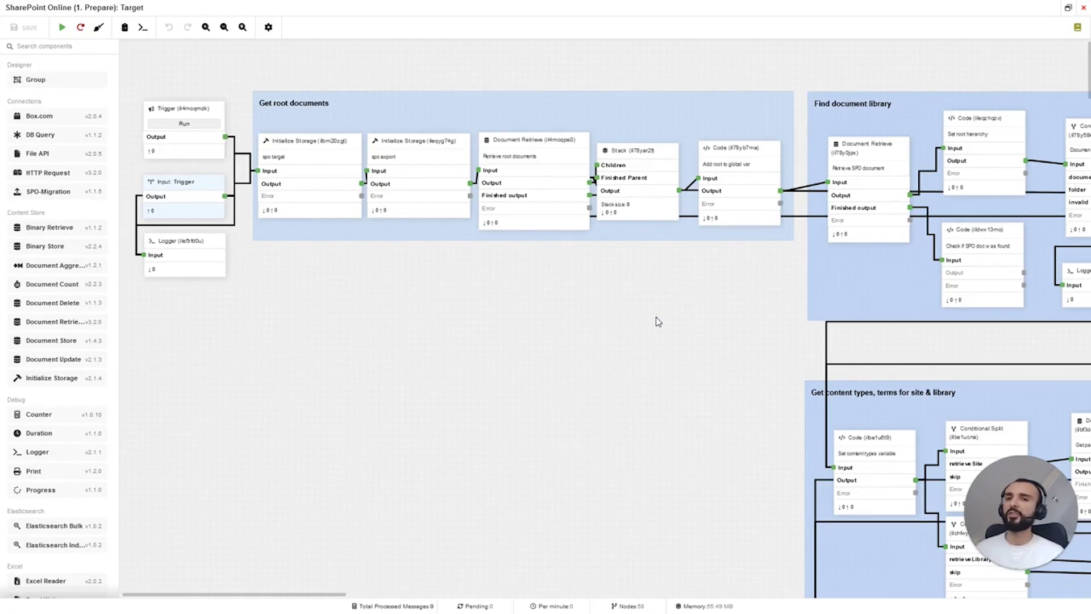
scroll(657, 321, "right", 5)
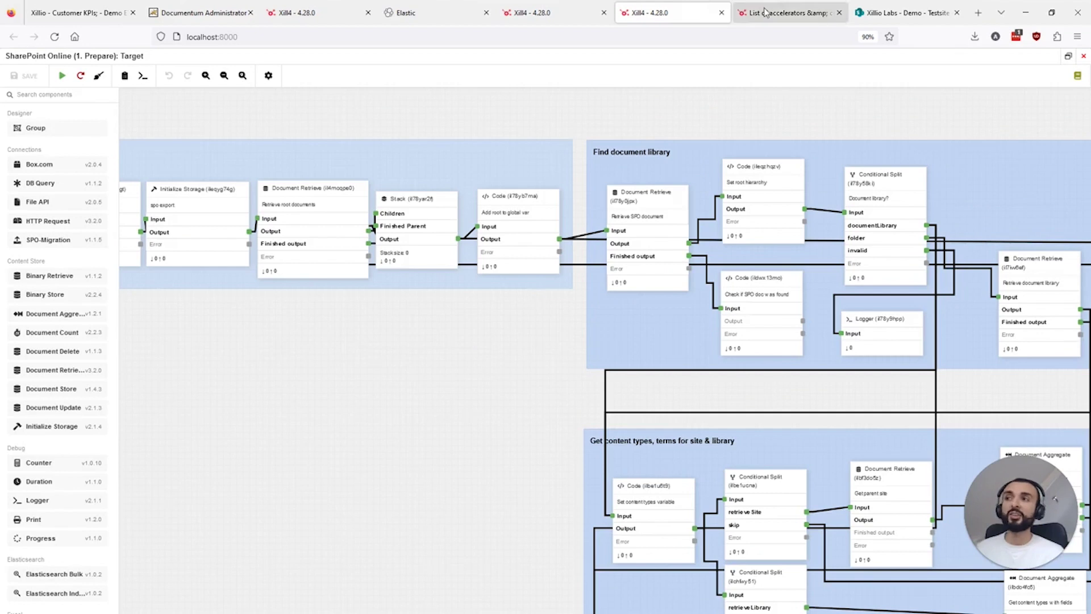
Open the SharePoint Online target connector page from the Xill 4 documentation's accelerators and connectors list and read it.
left_click(784, 13)
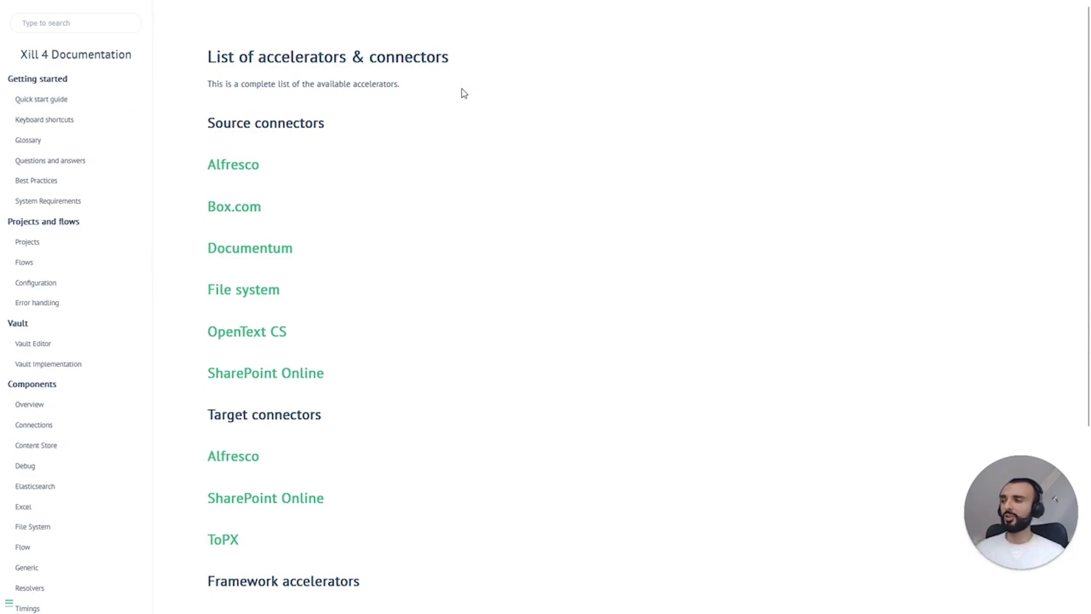
scroll(464, 97, "down", 4)
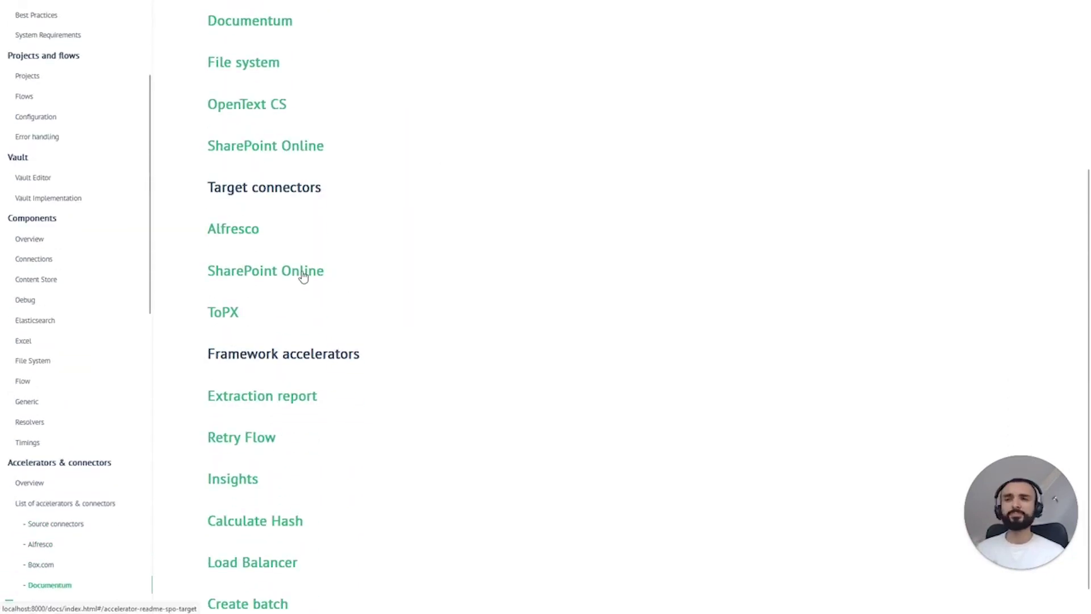
left_click(303, 273)
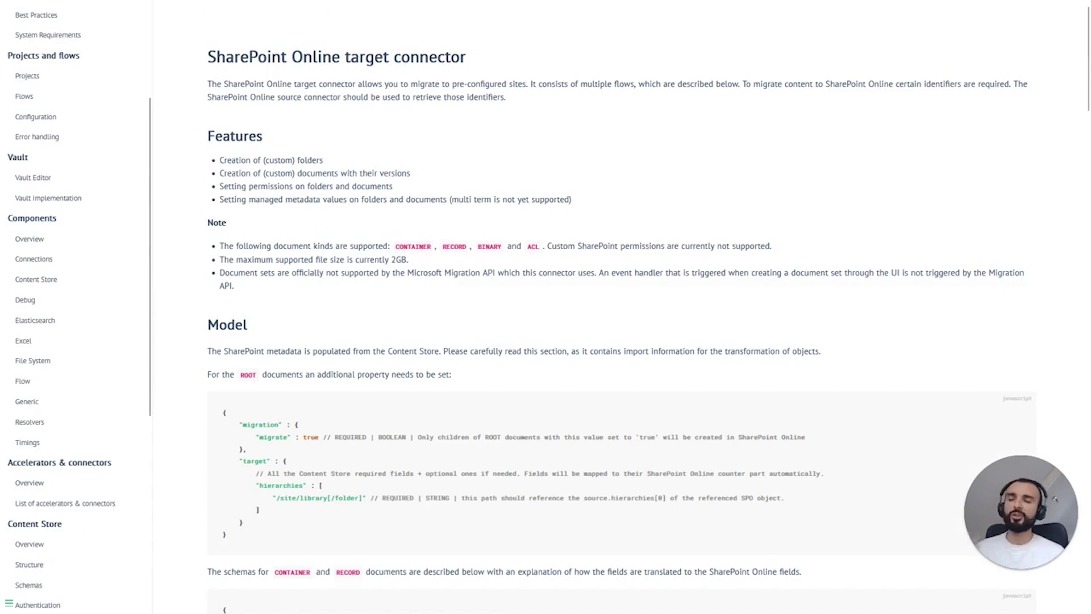
scroll(506, 251, "down", 2)
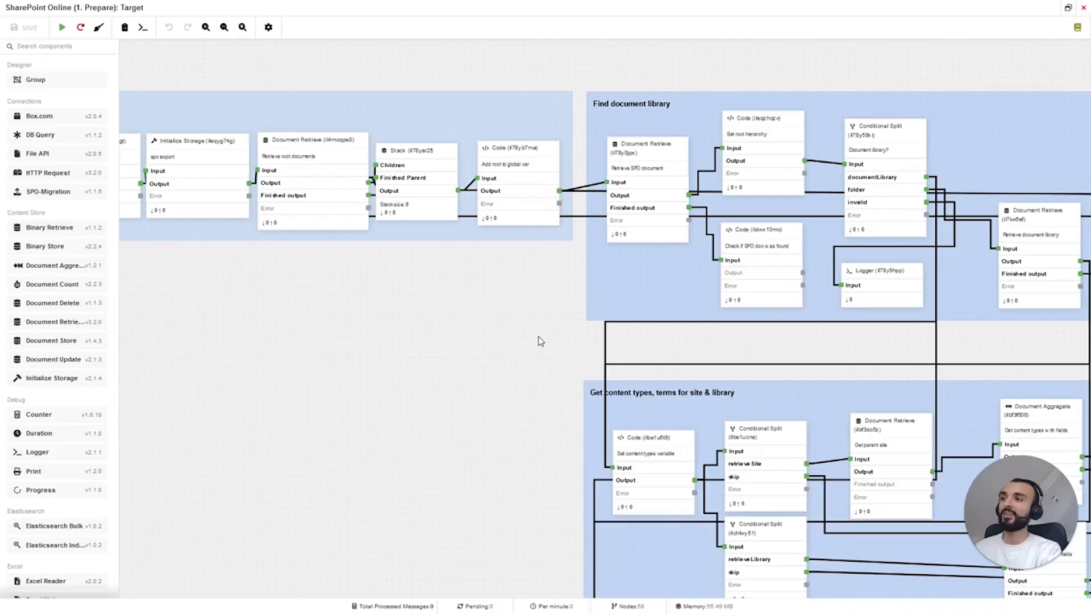
Switch to the DocumentumToSPO Demo library in SharePoint and open the Demo2 folder to check the migrated content.
key("alt+Tab")
key("alt+Tab")
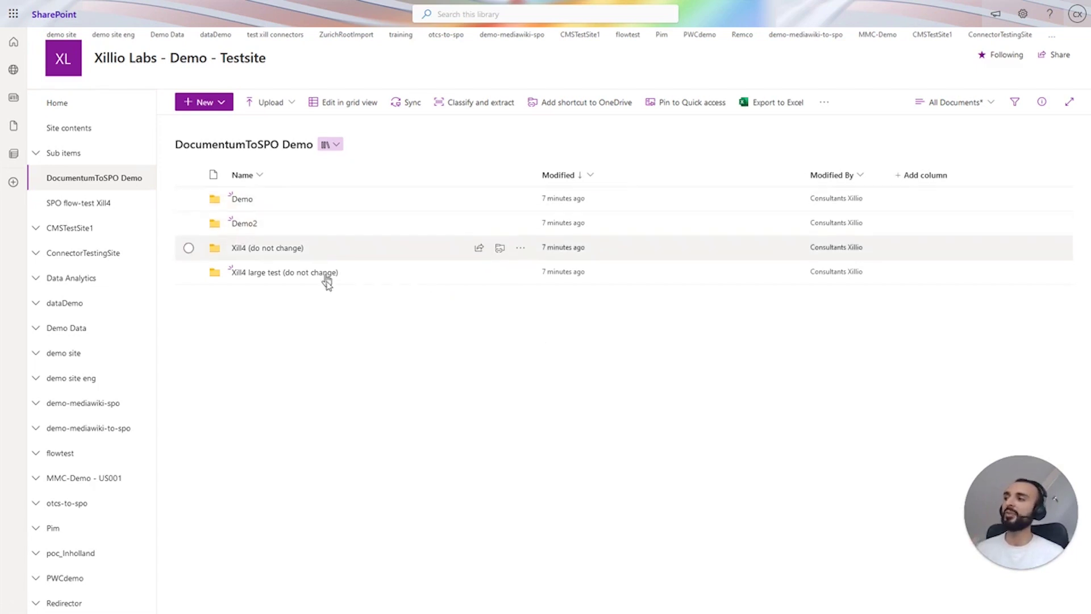
left_click(249, 229)
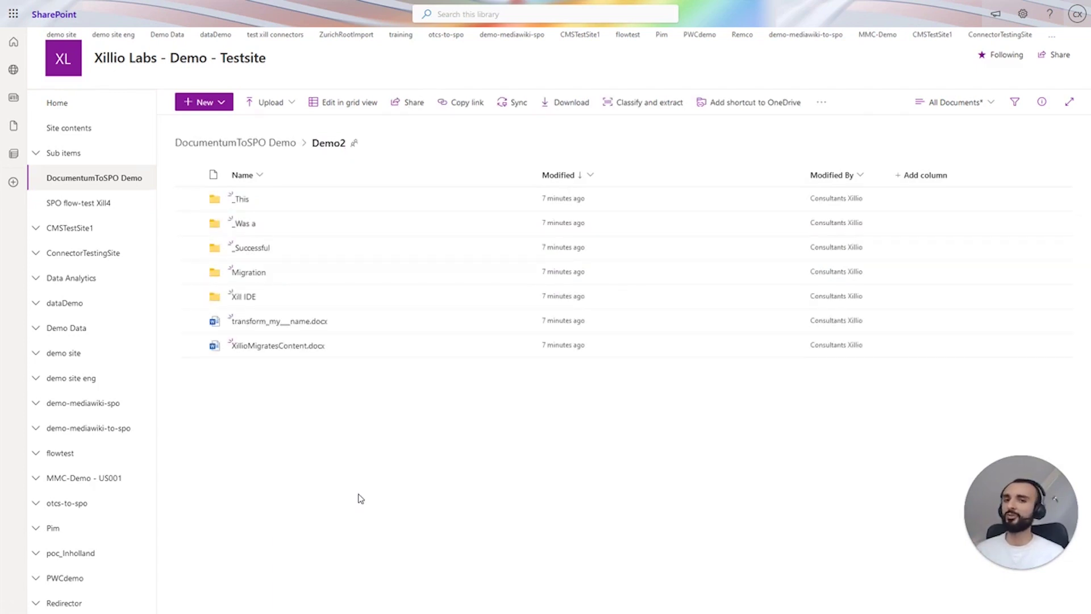
Switch to the ETL process PDF and page through the Extract, Insights & Design, Transform and Load pages.
key("alt+Tab")
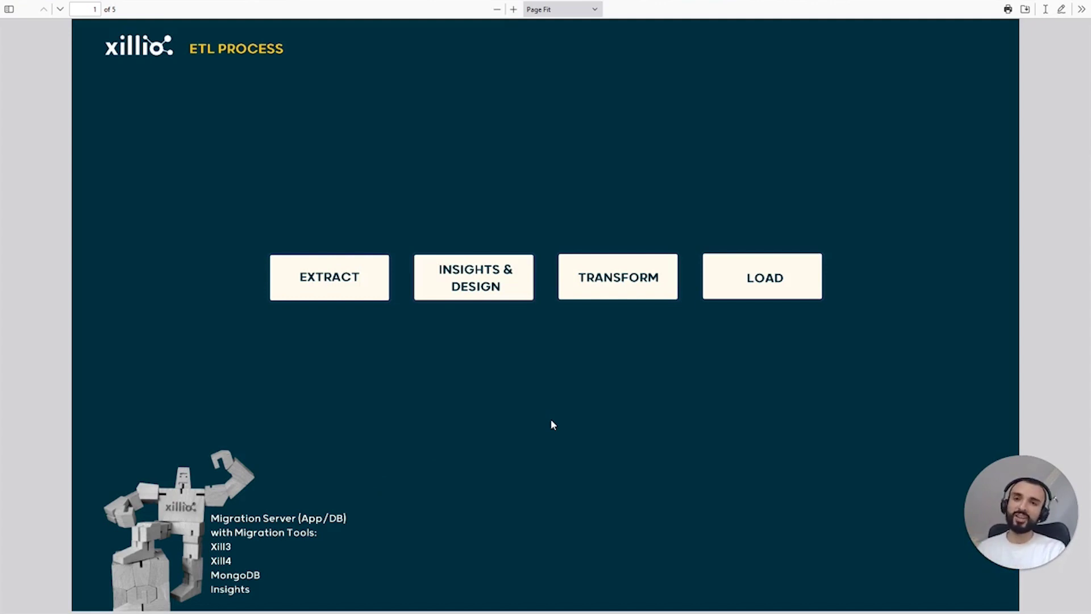
scroll(551, 421, "down", 1)
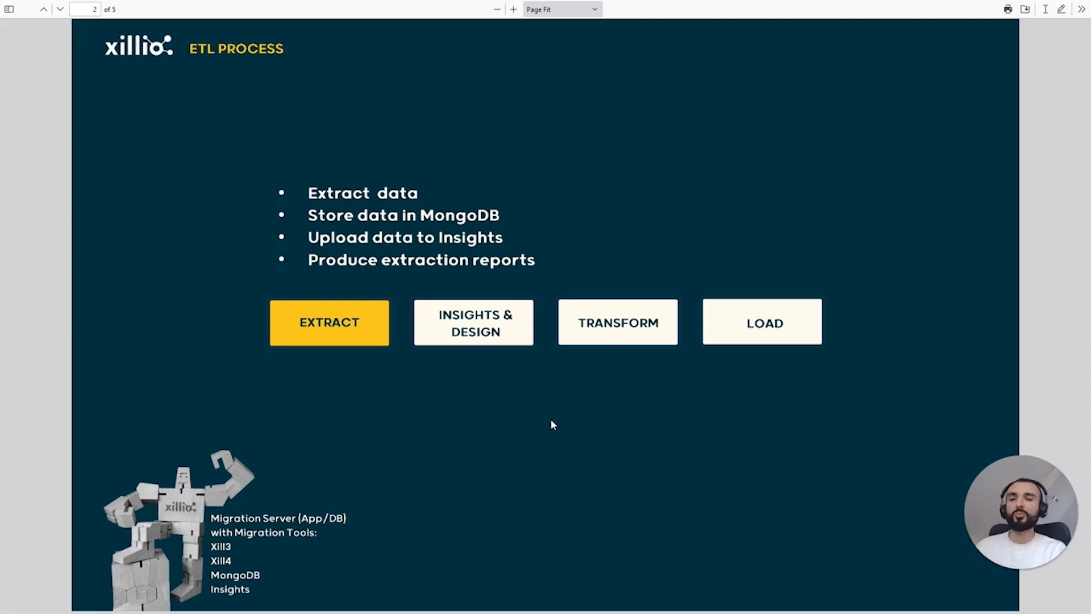
scroll(550, 421, "down", 1)
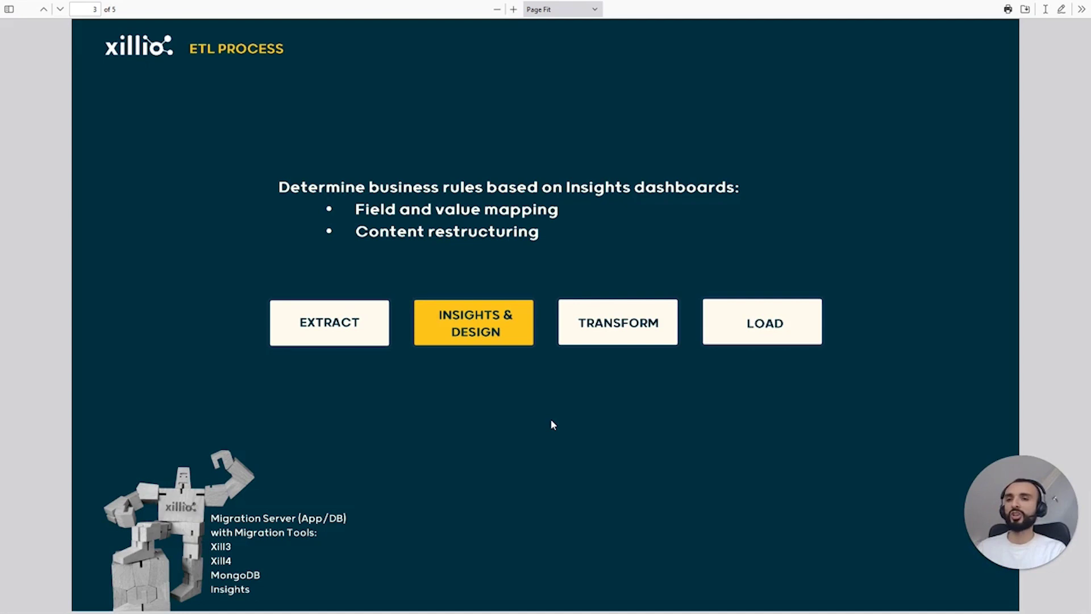
key("Right")
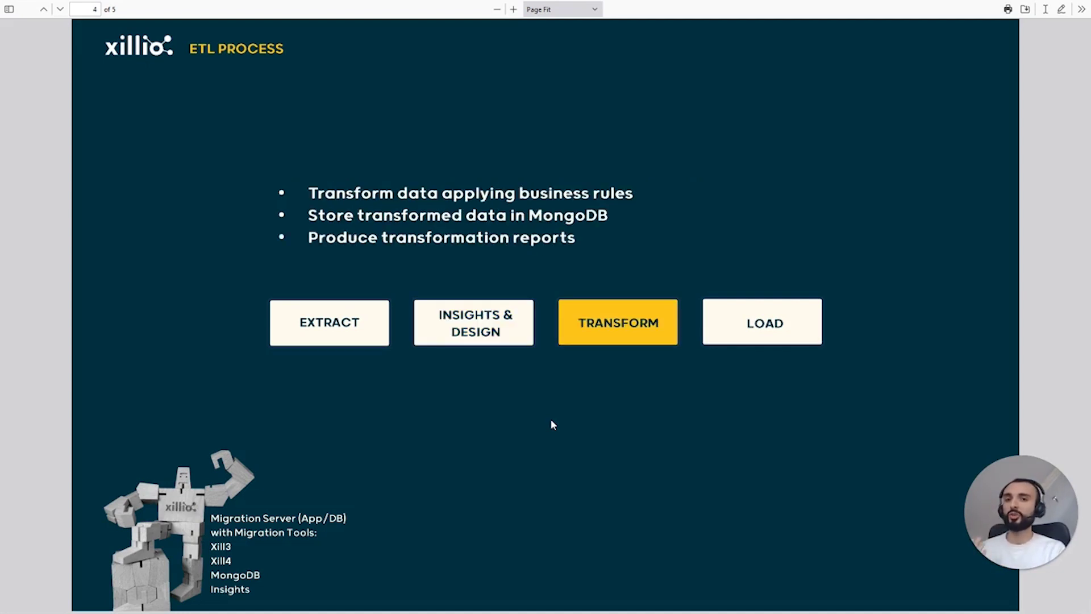
key("Right")
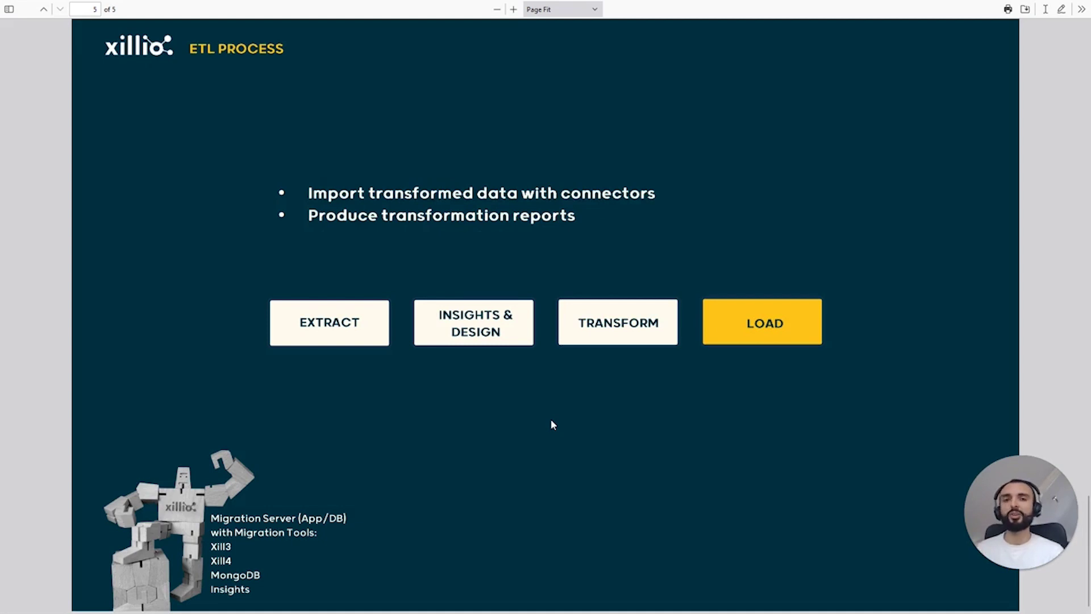